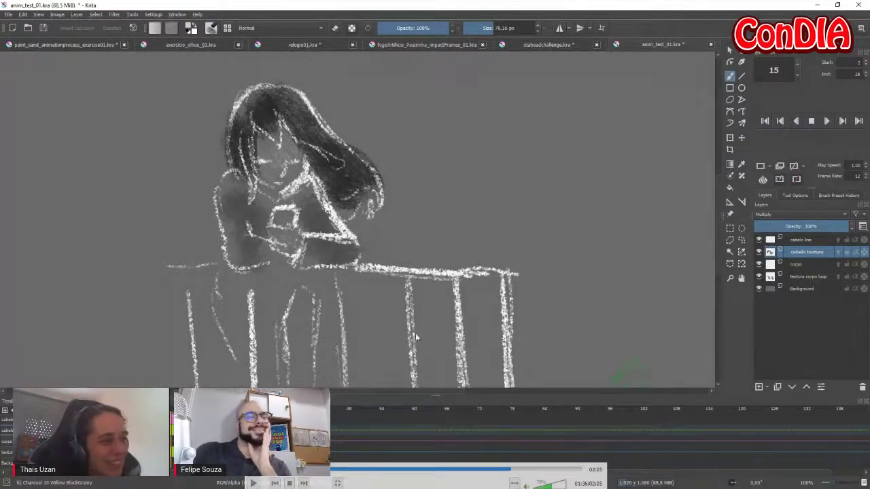
Step: Resume the paused video, stop it, and start playback of the charcoal painting video
left_click(253, 483)
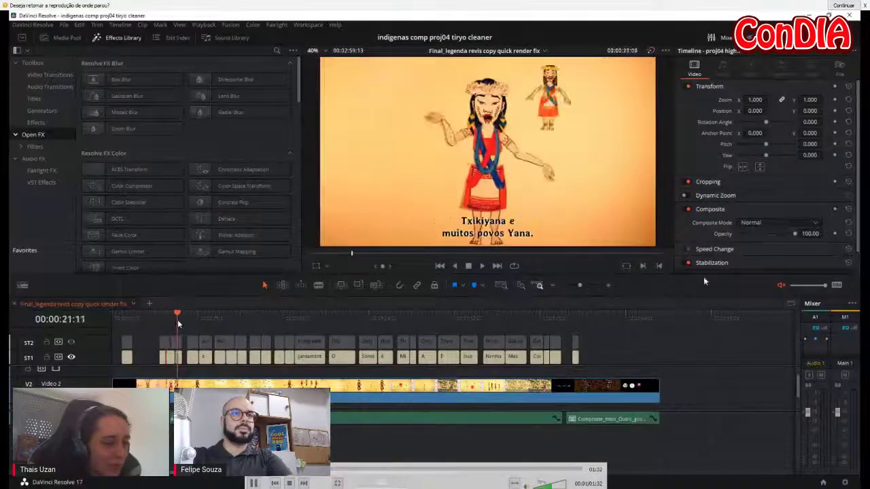
key("s")
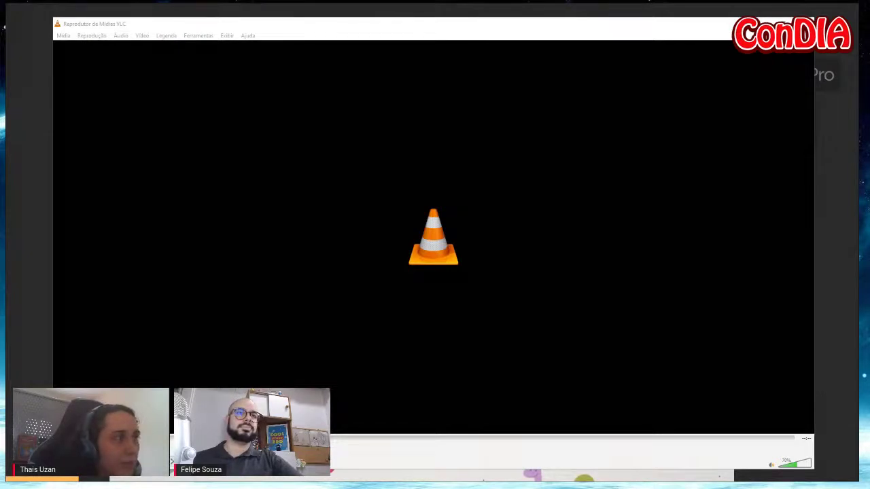
left_click(365, 134)
key("space")
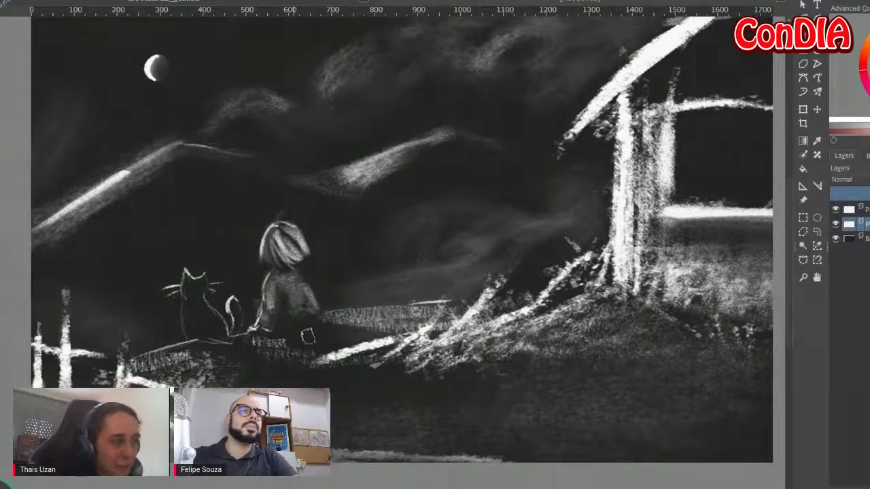
Step: Skip forward through the 13:18 video, past the night scene and fish paintings, to the charcoal cat animation
mouse_move(581, 93)
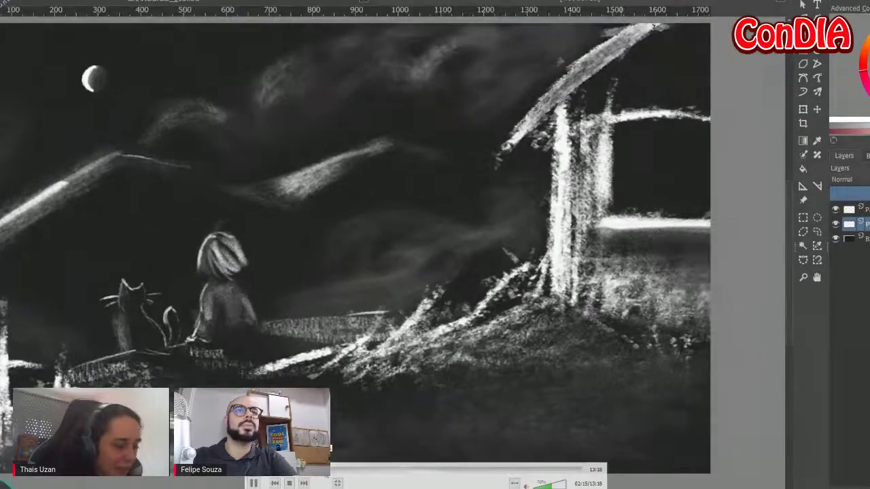
left_click(333, 468)
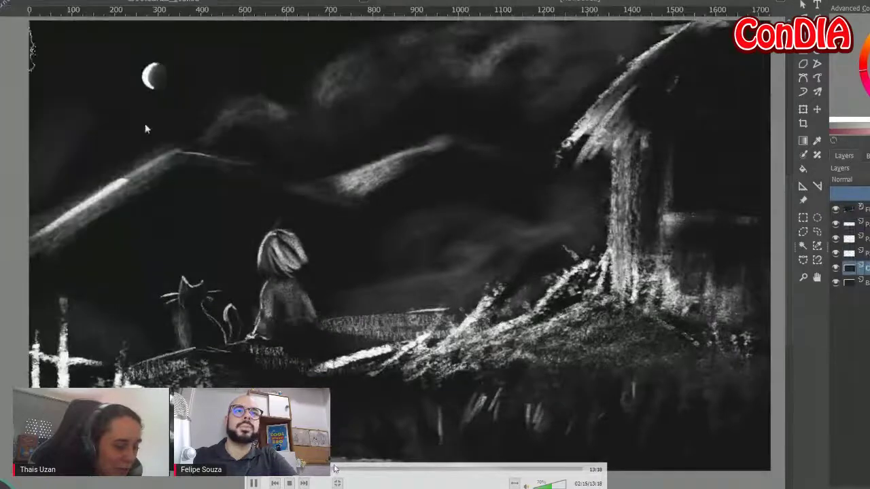
left_click(345, 468)
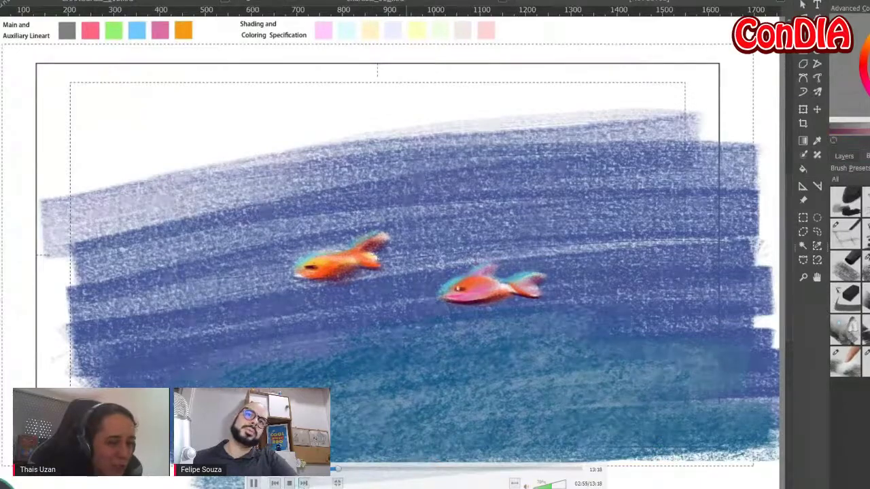
left_click(360, 469)
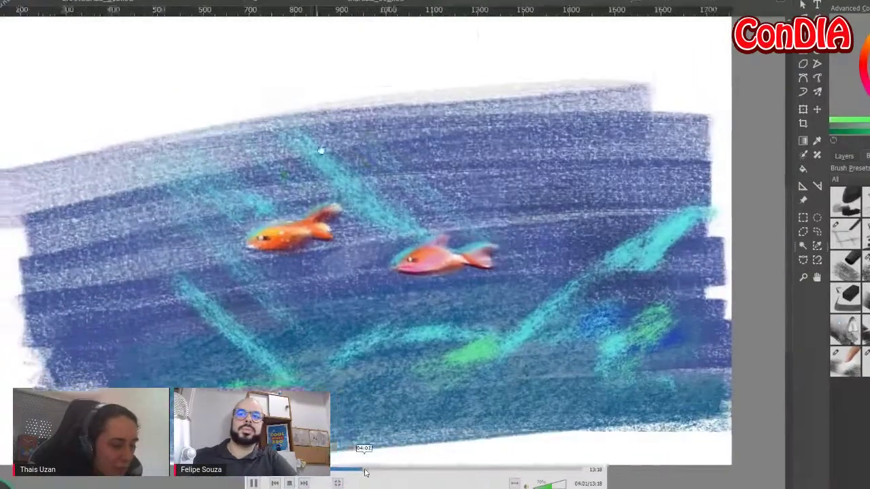
left_click(373, 469)
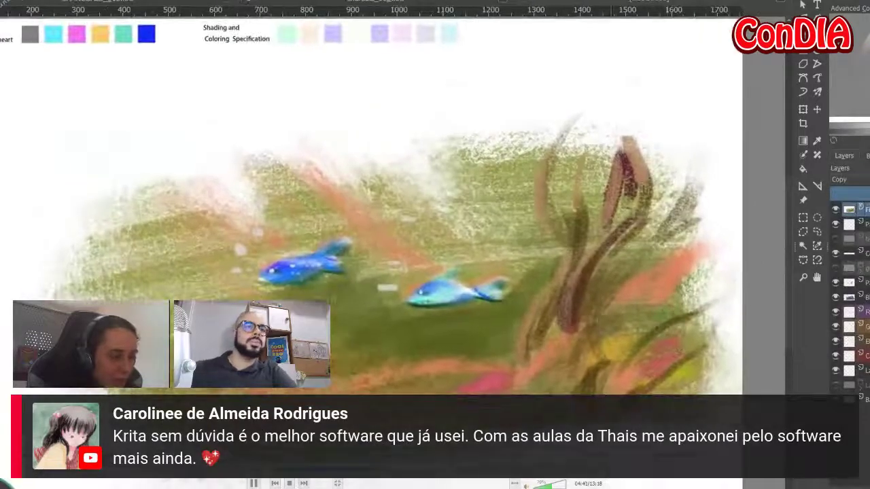
left_click(390, 469)
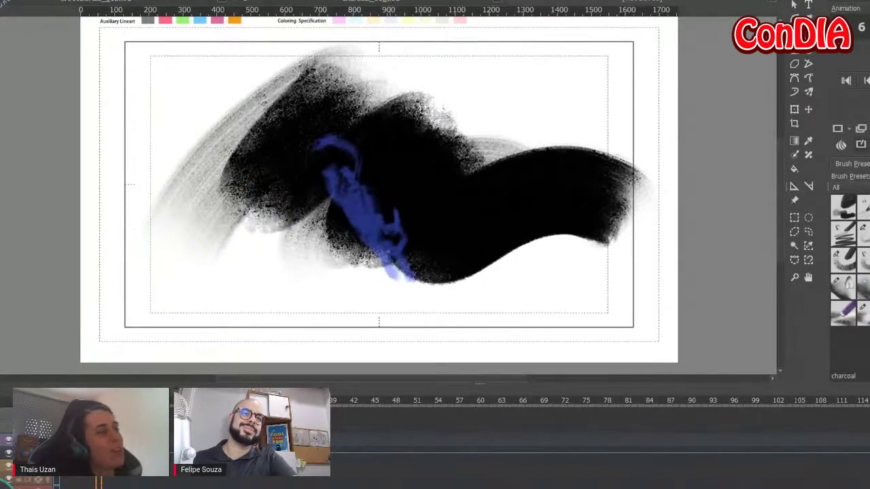
Step: Paint the white cat's successive poses frame by frame over the black charcoal strokes, using the blue onion skin as a guide
mouse_move(399, 236)
left_mouse_down()
mouse_move(391, 269)
mouse_move(412, 253)
left_mouse_up()
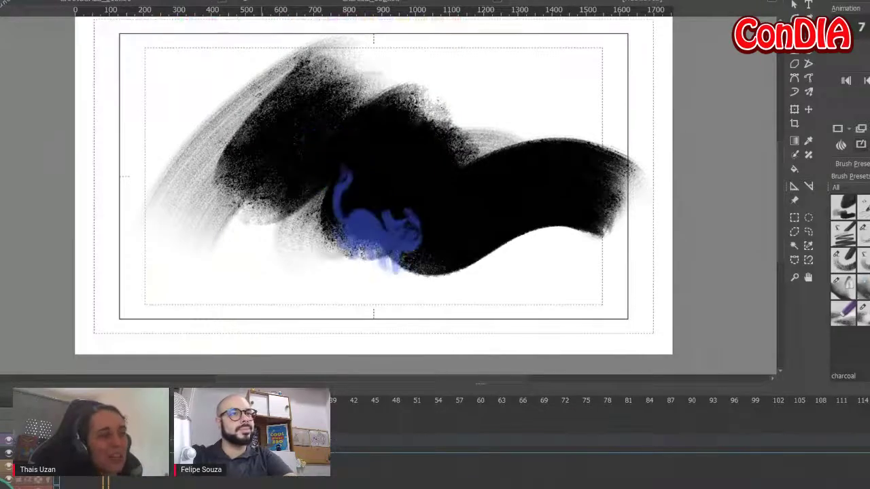
left_click_drag(385, 233, 343, 253)
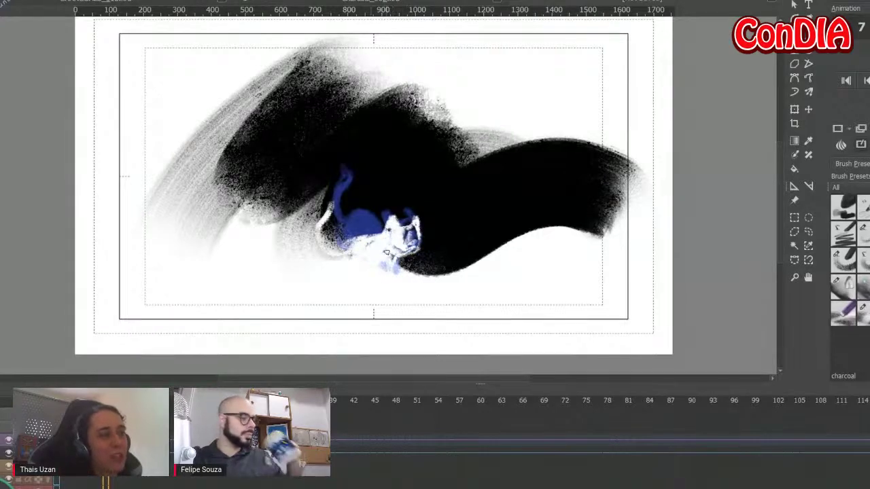
key("period")
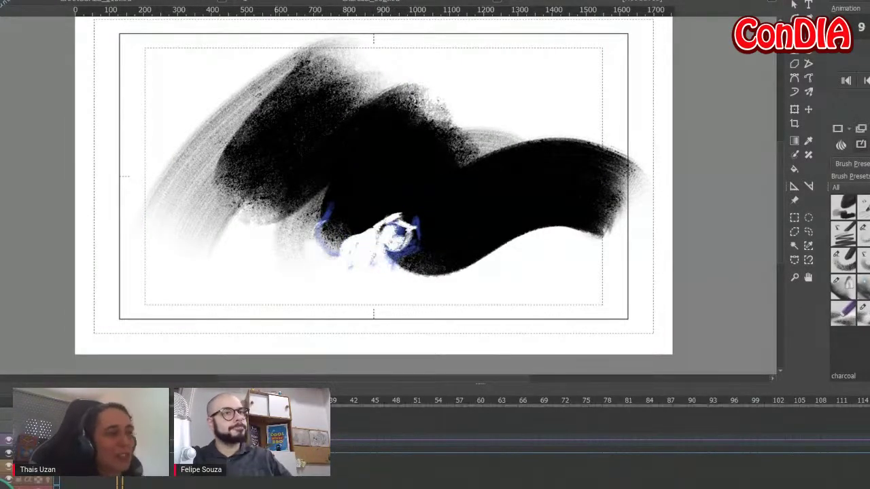
key("period")
left_click_drag(363, 231, 360, 228)
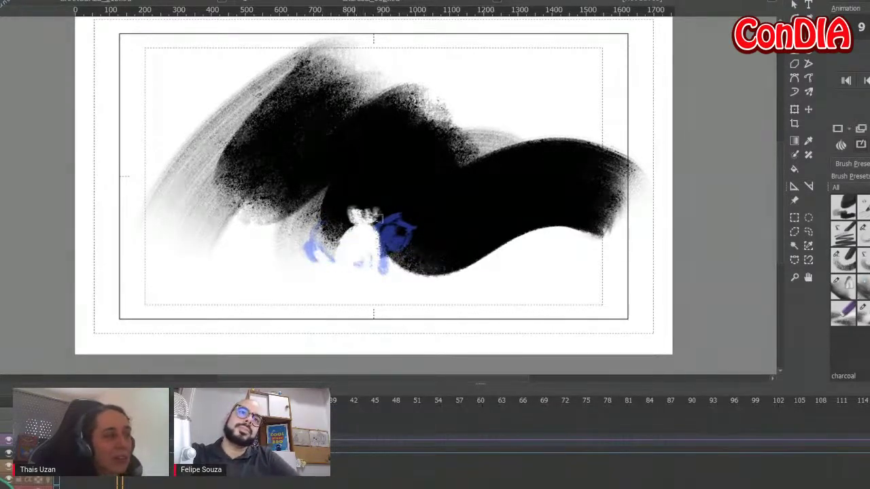
key("space")
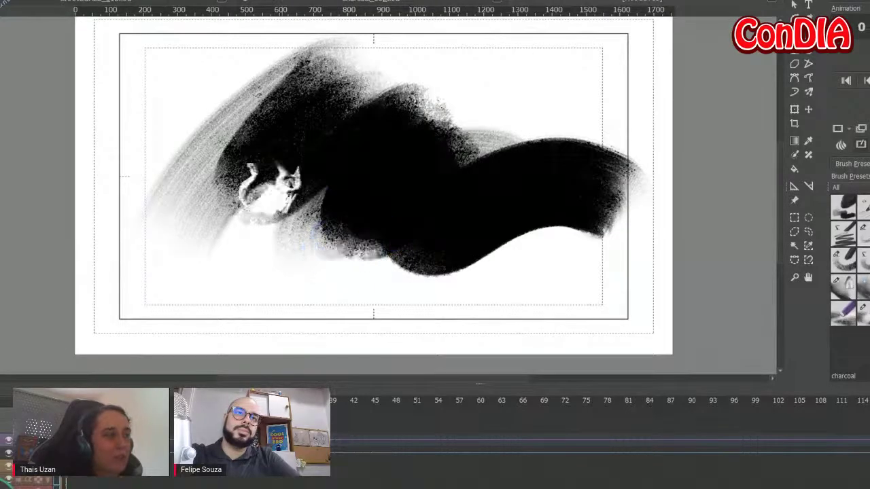
Step: Transform the cat drawing and open the frame editing options for its frames on the timeline
key("ctrl+t")
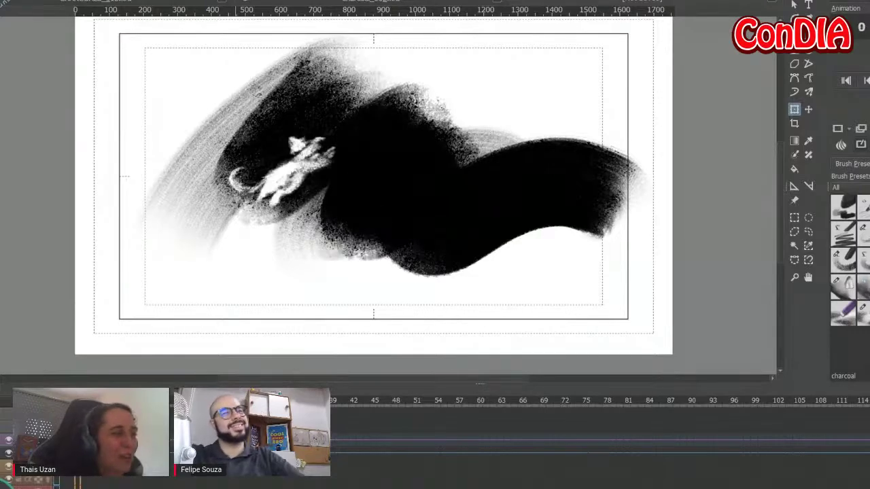
right_click(120, 378)
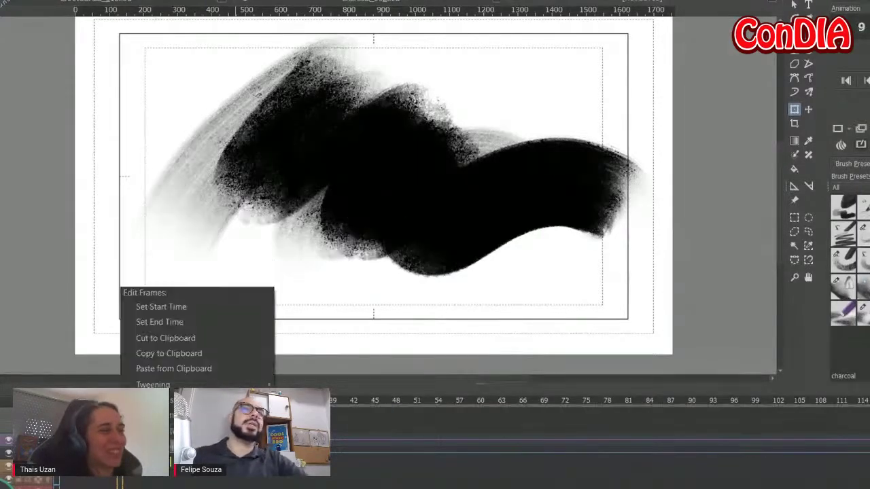
key("Escape")
right_click(125, 379)
key("Escape")
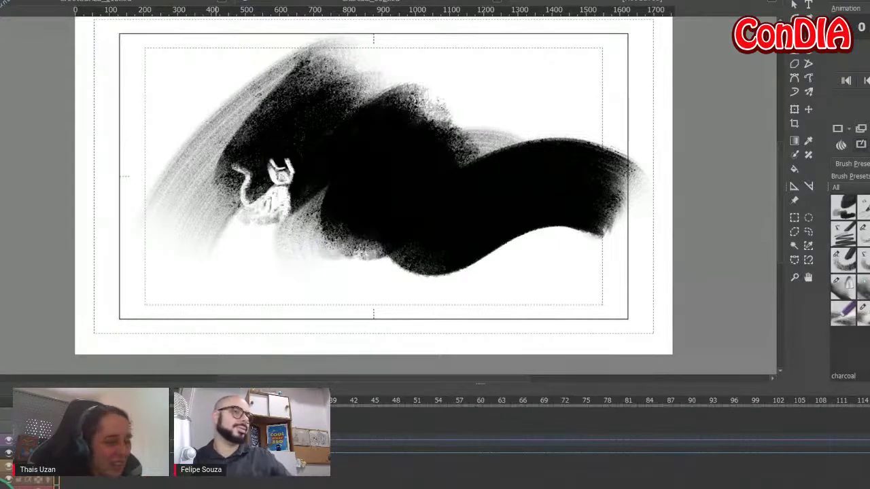
right_click(136, 288)
left_click(254, 371)
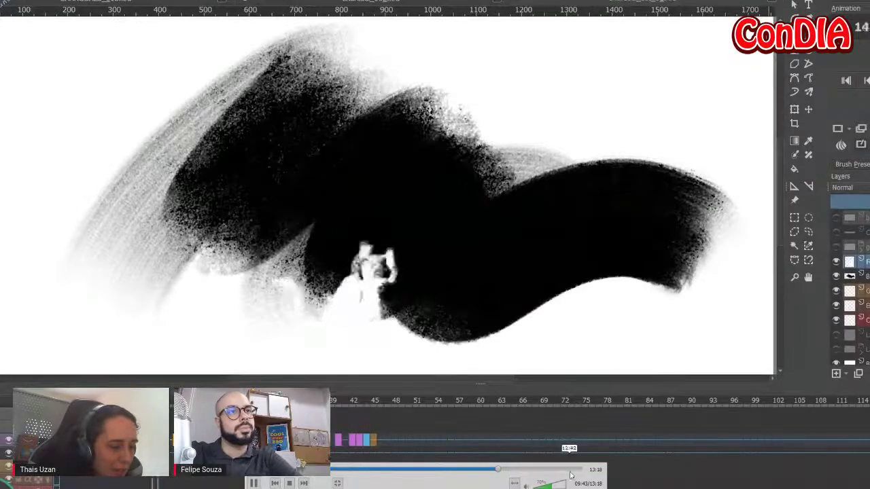
Step: Skip ahead through the rest of the video to view the repeating charcoal sweets pattern
left_click(532, 473)
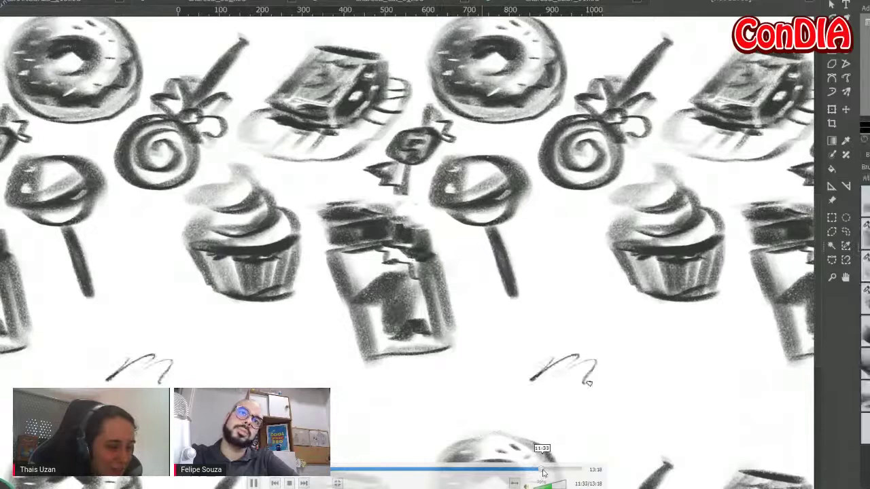
left_click(550, 470)
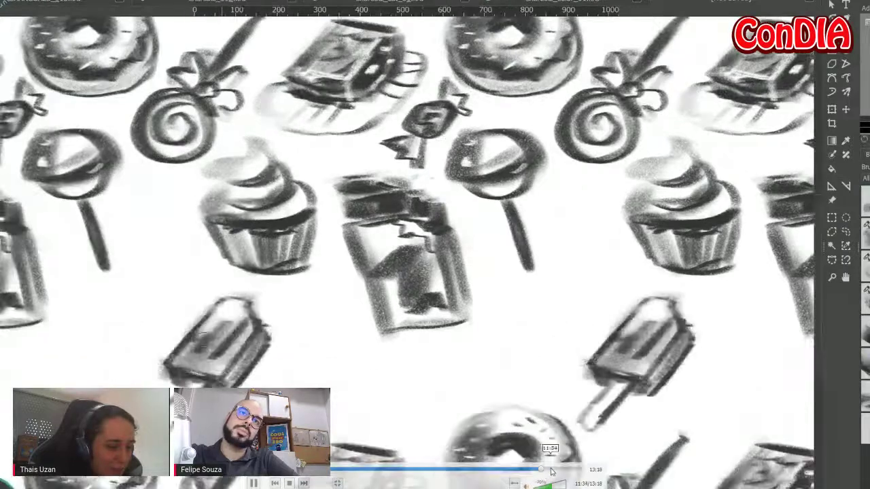
left_click(557, 471)
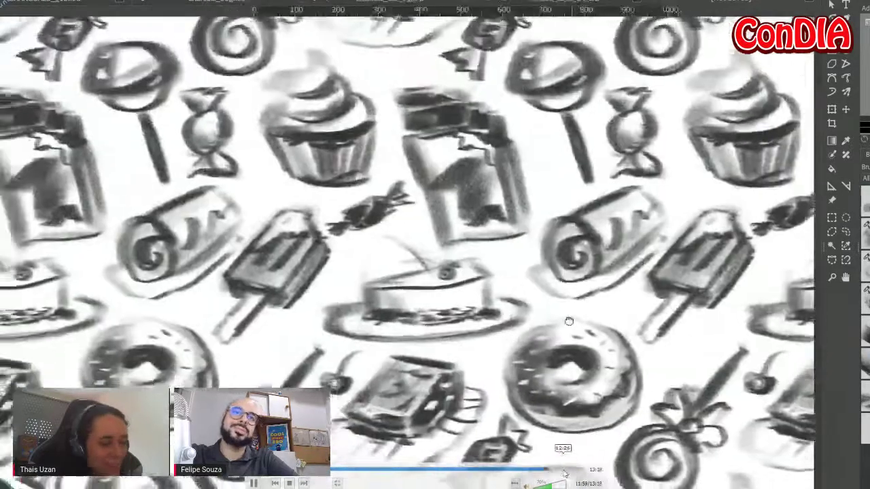
left_click(564, 470)
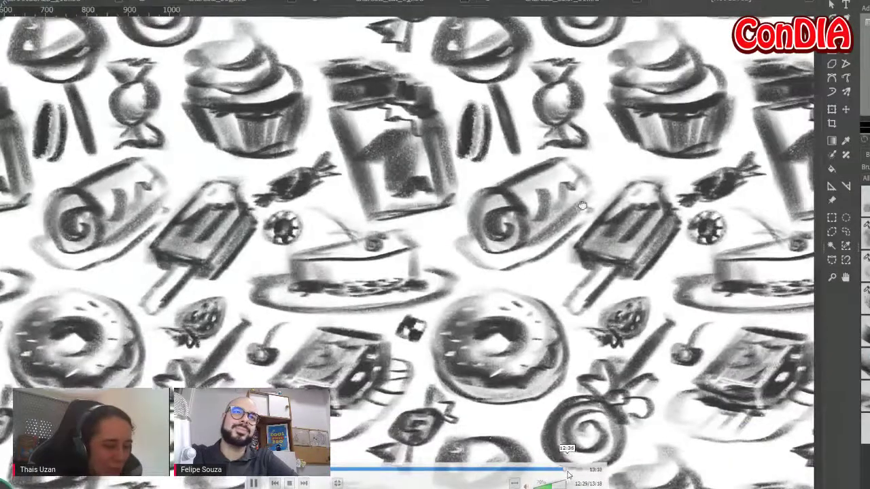
left_click(577, 471)
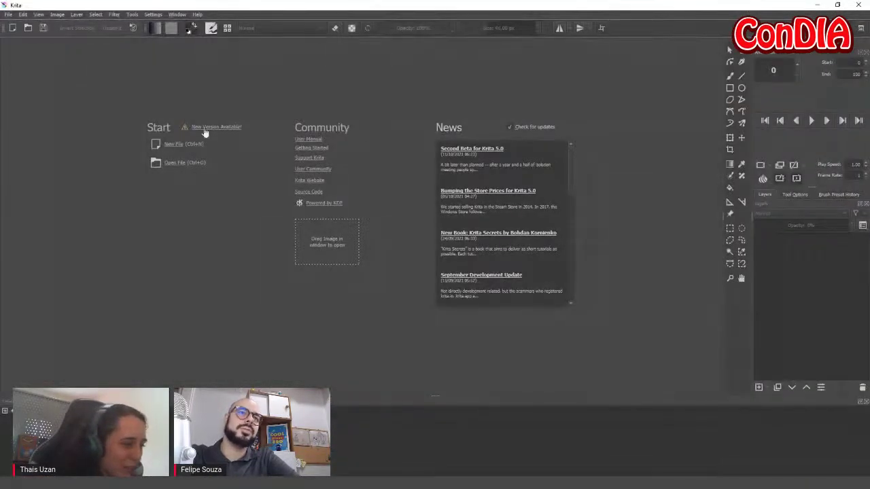
Step: Create a new document and paint a black stick figure with a feathered hat and a sword, using a 40 px brush
left_click(173, 145)
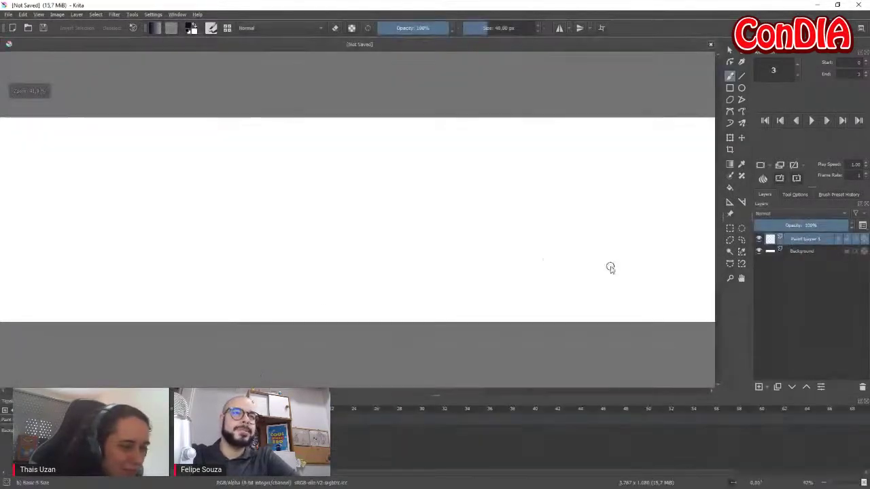
mouse_move(346, 110)
left_mouse_down()
mouse_move(365, 124)
mouse_move(322, 163)
mouse_move(361, 175)
mouse_move(350, 150)
left_mouse_up()
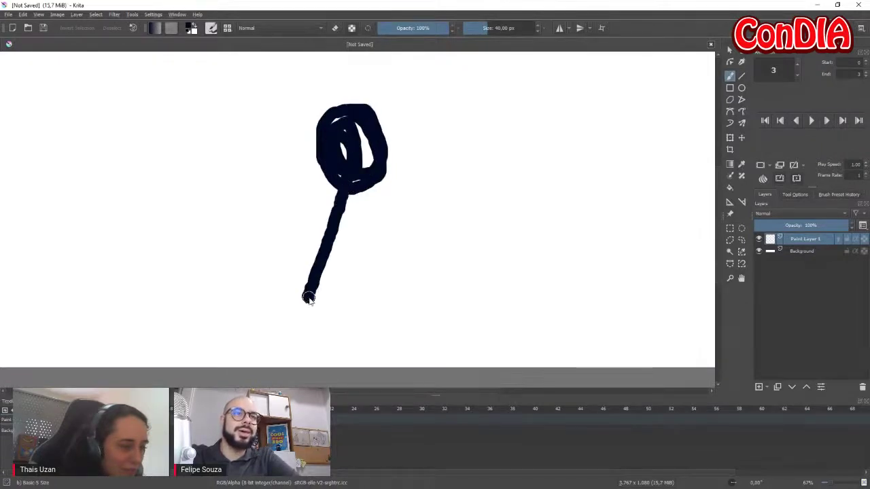
mouse_move(308, 299)
left_mouse_down()
mouse_move(357, 192)
mouse_move(360, 250)
left_mouse_up()
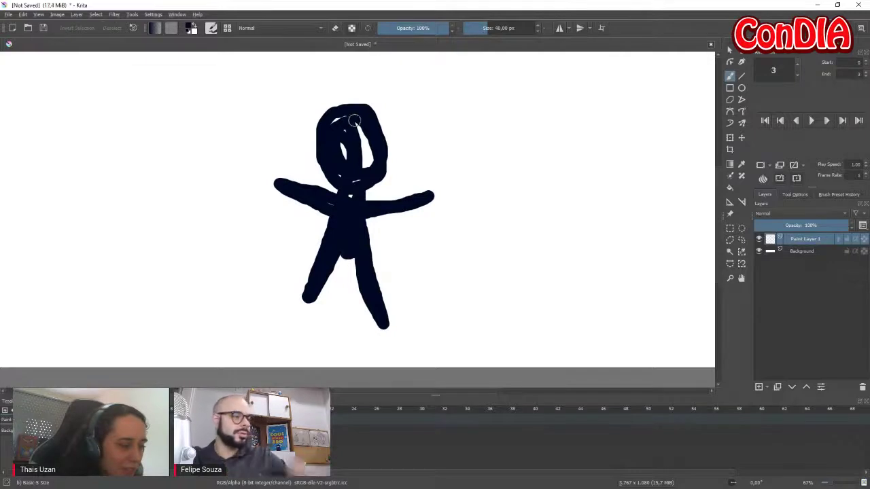
left_click_drag(354, 121, 376, 136)
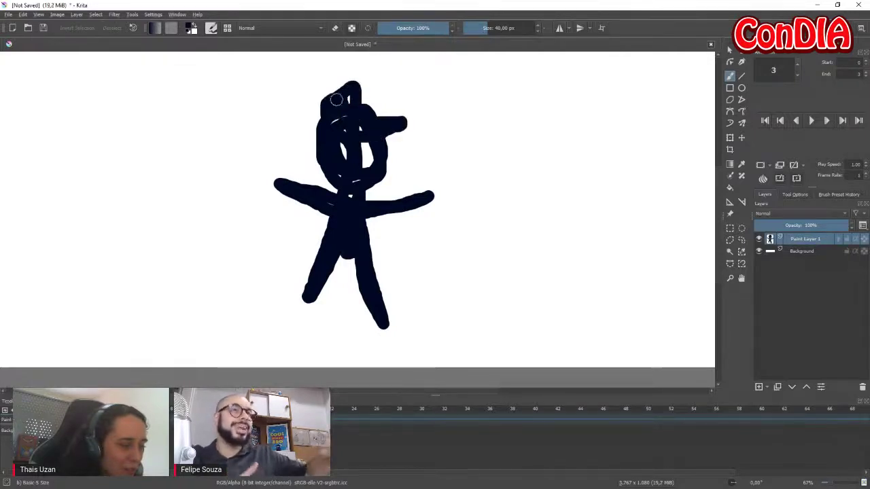
left_click_drag(336, 100, 254, 110)
mouse_move(435, 181)
left_mouse_down()
mouse_move(428, 217)
mouse_move(446, 79)
left_mouse_up()
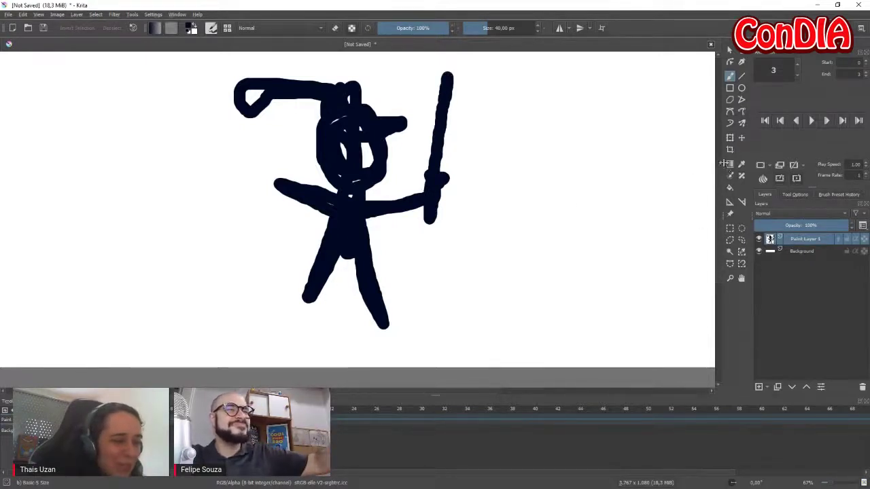
Step: Use the Transform tool to turn the stick figure in 3D, swinging it edge-on and back around to face forward
left_click(730, 138)
mouse_move(374, 204)
left_mouse_down()
mouse_move(410, 216)
mouse_move(398, 209)
left_mouse_up()
mouse_move(479, 337)
left_mouse_down()
mouse_move(462, 311)
mouse_move(474, 329)
left_mouse_up()
mouse_move(591, 244)
left_mouse_down()
mouse_move(544, 238)
mouse_move(435, 281)
mouse_move(327, 273)
mouse_move(194, 219)
mouse_move(161, 191)
mouse_move(271, 236)
mouse_move(377, 244)
mouse_move(489, 224)
mouse_move(589, 185)
mouse_move(589, 105)
left_mouse_up()
mouse_move(575, 141)
left_mouse_down()
mouse_move(550, 217)
mouse_move(398, 242)
mouse_move(589, 229)
mouse_move(492, 266)
mouse_move(564, 270)
mouse_move(559, 233)
mouse_move(508, 194)
left_mouse_up()
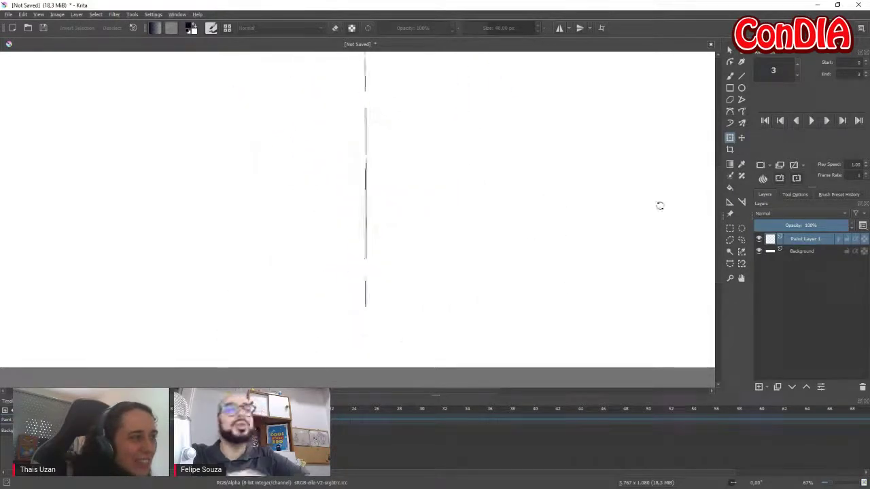
left_click_drag(439, 246, 580, 243)
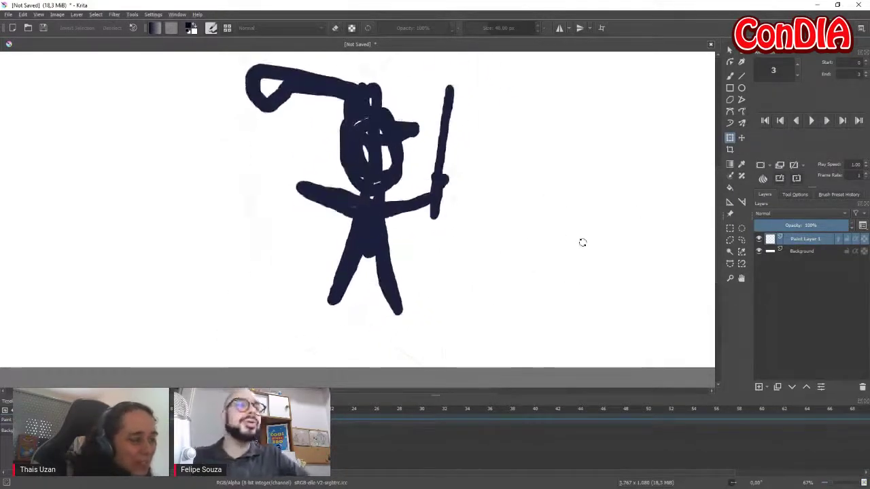
Step: Shift the stick figure on the canvas, tilt it in perspective, and widen it slightly
mouse_move(393, 236)
left_mouse_down()
mouse_move(425, 258)
mouse_move(446, 324)
mouse_move(439, 332)
left_mouse_up()
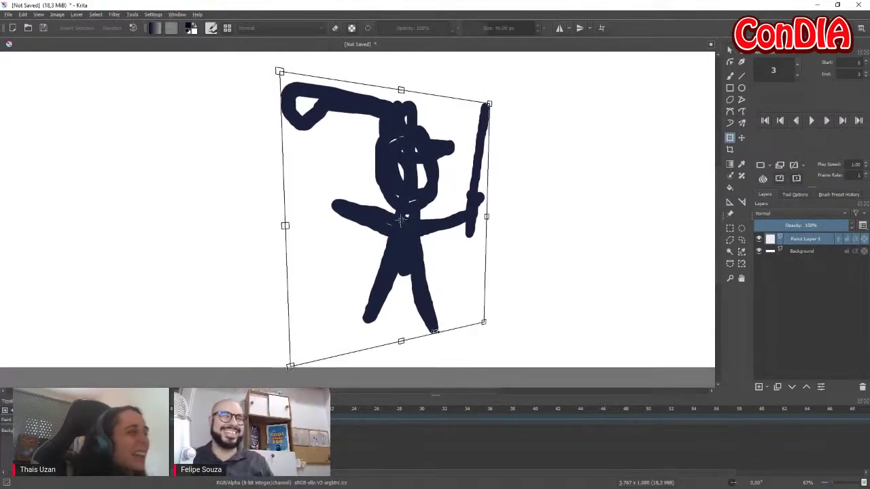
mouse_move(435, 331)
left_mouse_down()
mouse_move(407, 340)
mouse_move(503, 314)
mouse_move(442, 275)
mouse_move(513, 339)
mouse_move(511, 270)
mouse_move(487, 287)
mouse_move(512, 272)
mouse_move(517, 284)
left_mouse_up()
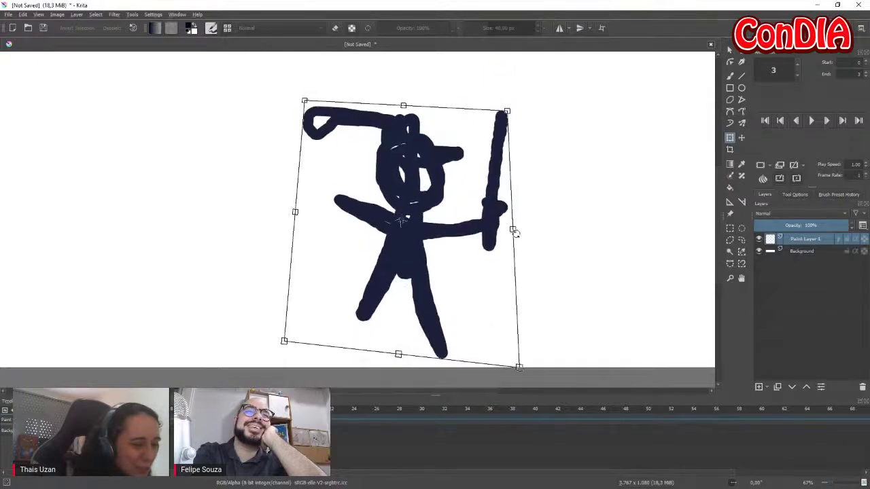
mouse_move(515, 232)
left_mouse_down()
mouse_move(430, 231)
mouse_move(355, 249)
mouse_move(498, 241)
mouse_move(519, 231)
left_mouse_up()
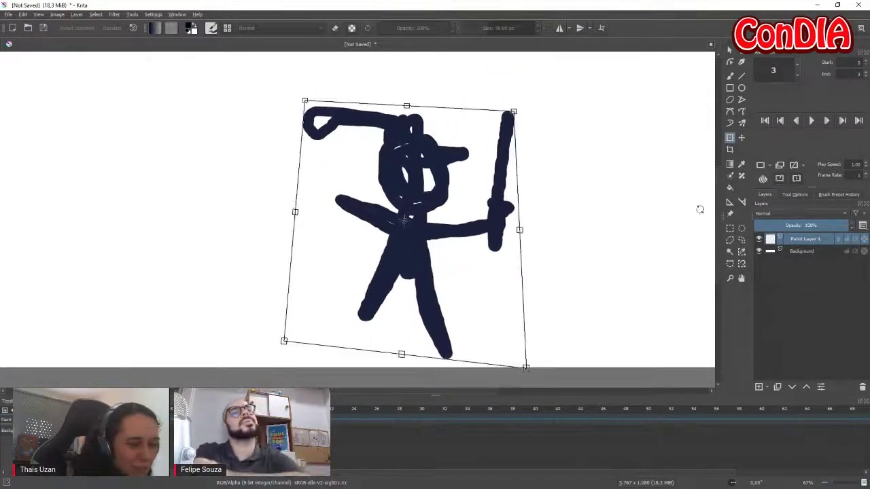
Step: Show the transform options, move and tilt the stick figure once more, and close the window
left_click(795, 195)
mouse_move(401, 327)
left_mouse_down()
mouse_move(360, 305)
mouse_move(374, 299)
left_mouse_up()
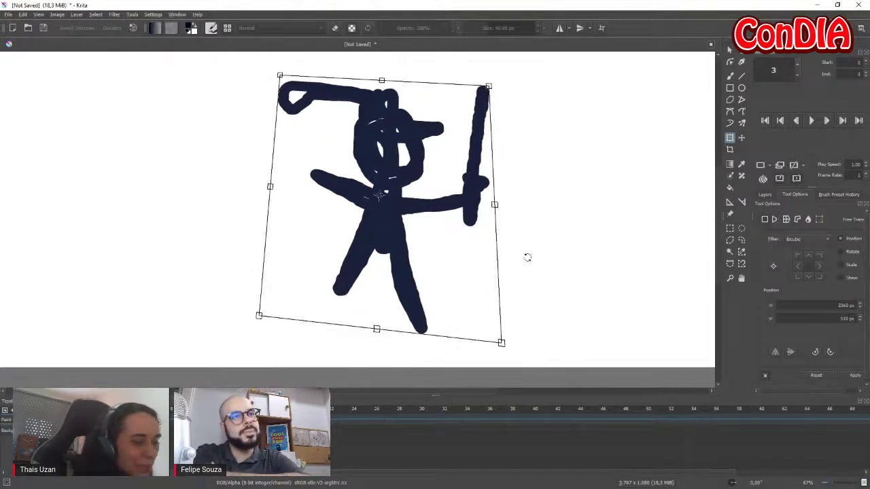
mouse_move(569, 217)
left_mouse_down()
mouse_move(447, 241)
mouse_move(437, 219)
mouse_move(452, 159)
mouse_move(493, 215)
mouse_move(590, 181)
mouse_move(534, 207)
mouse_move(554, 211)
left_mouse_up()
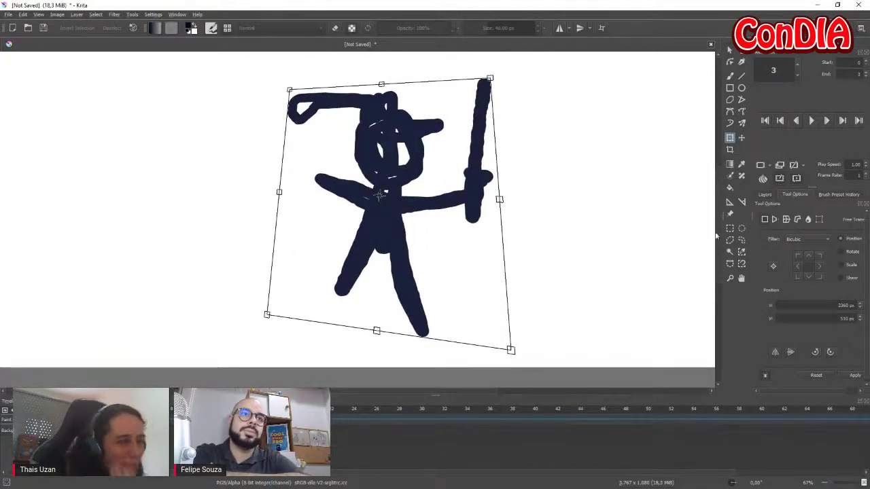
left_click(856, 6)
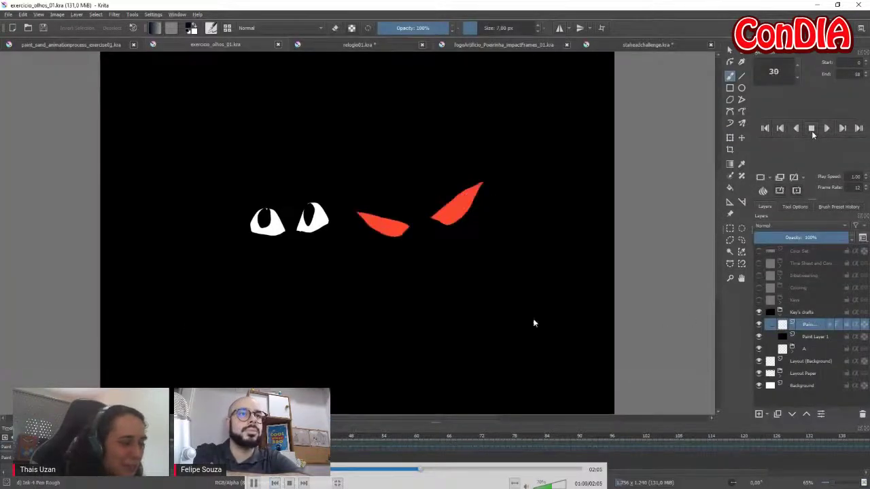
Step: Stop the eyes animation and preview the paint_sand_animationprocess_exercise01.kra and anim_test_01.kra animations, viewing the latter at 100% zoom
left_click(811, 128)
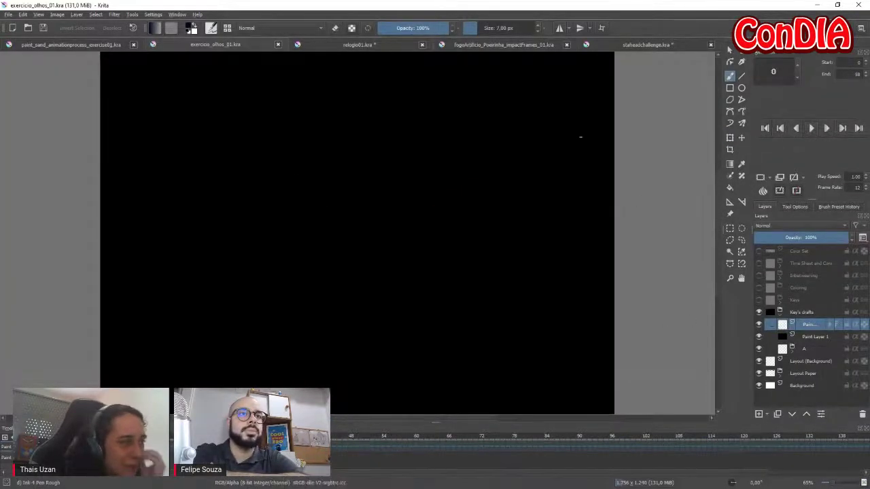
left_click(63, 44)
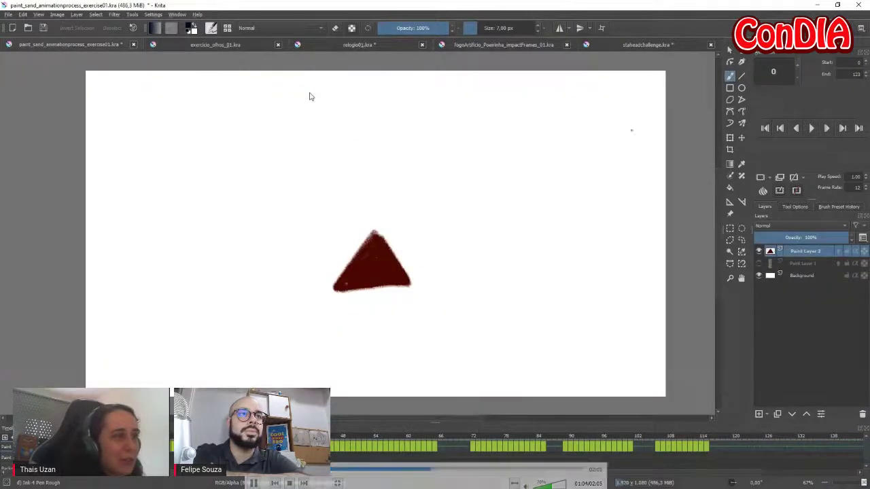
left_click(811, 130)
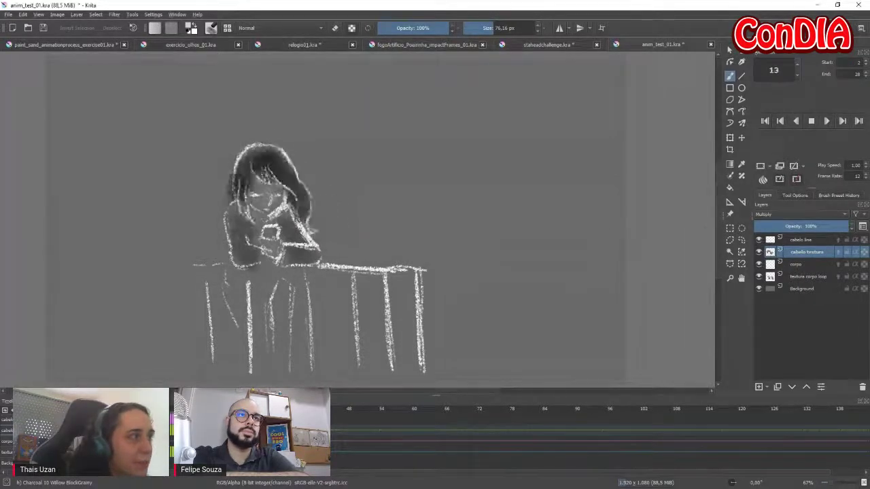
key("1")
left_click_drag(578, 314, 650, 307)
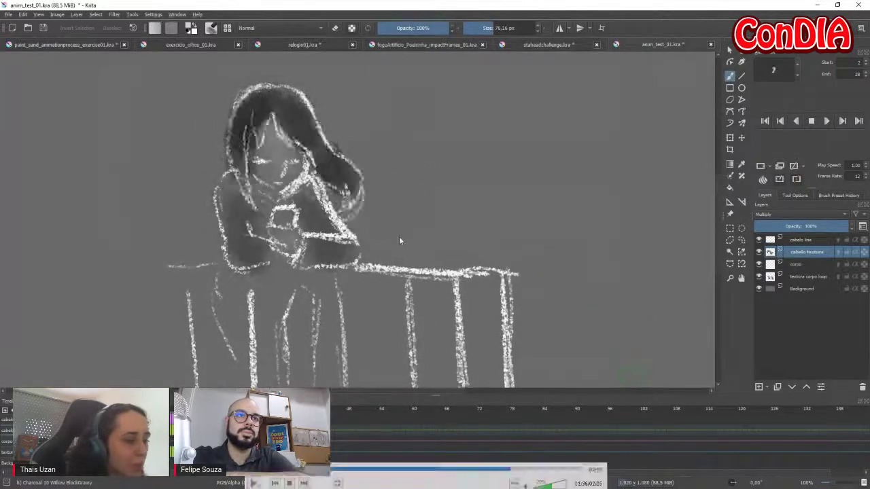